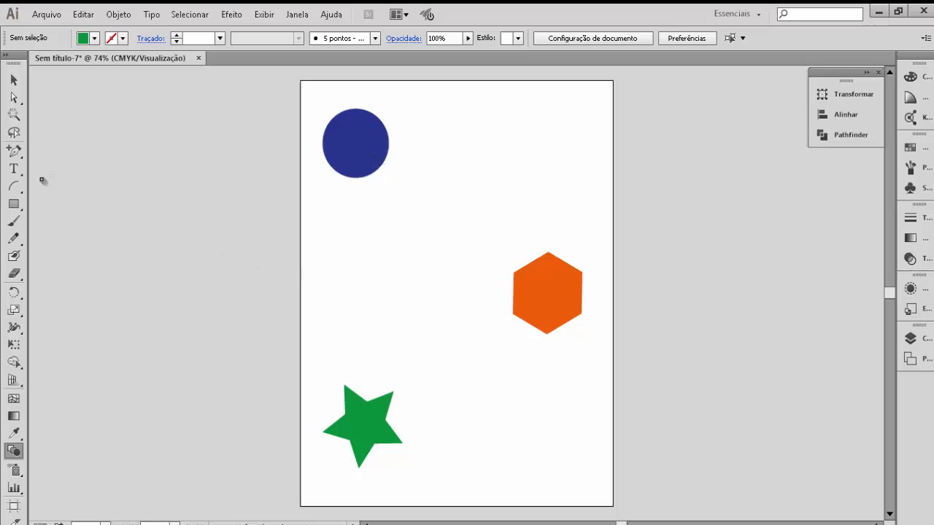
{"action": "left_click", "coordinate": [21, 207]}
{"action": "left_click", "coordinate": [22, 207]}
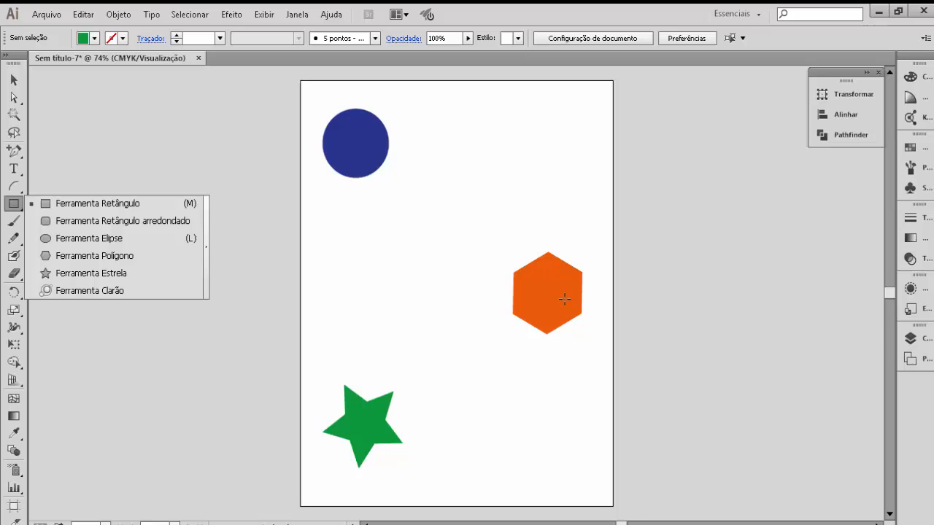
{"action": "left_click", "coordinate": [118, 138]}
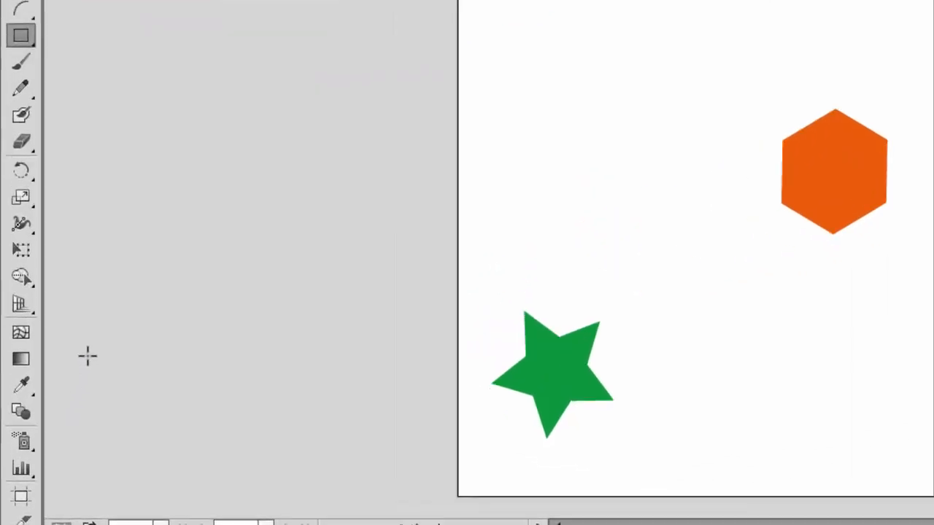
- Blend the blue circle, the orange hexagon and the green star in sequence with the Blend tool
{"action": "left_click", "coordinate": [27, 409]}
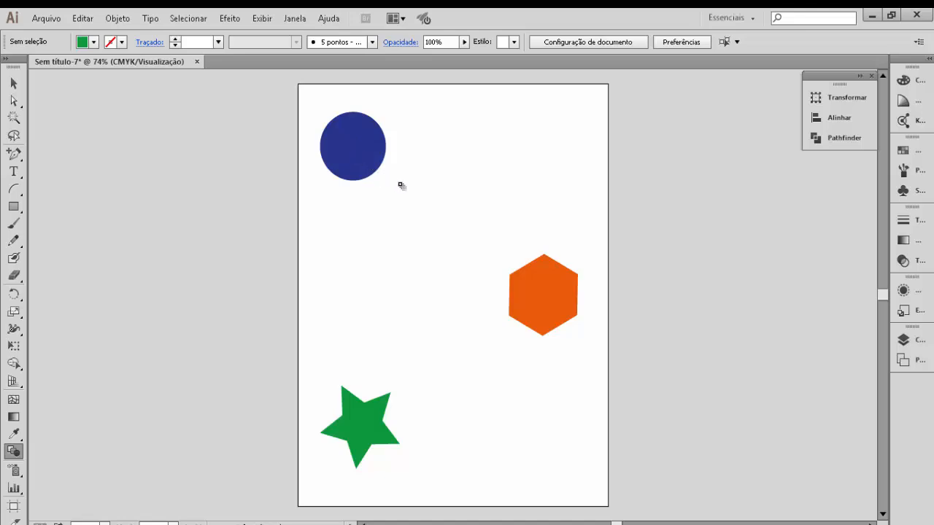
{"action": "left_click", "coordinate": [544, 296]}
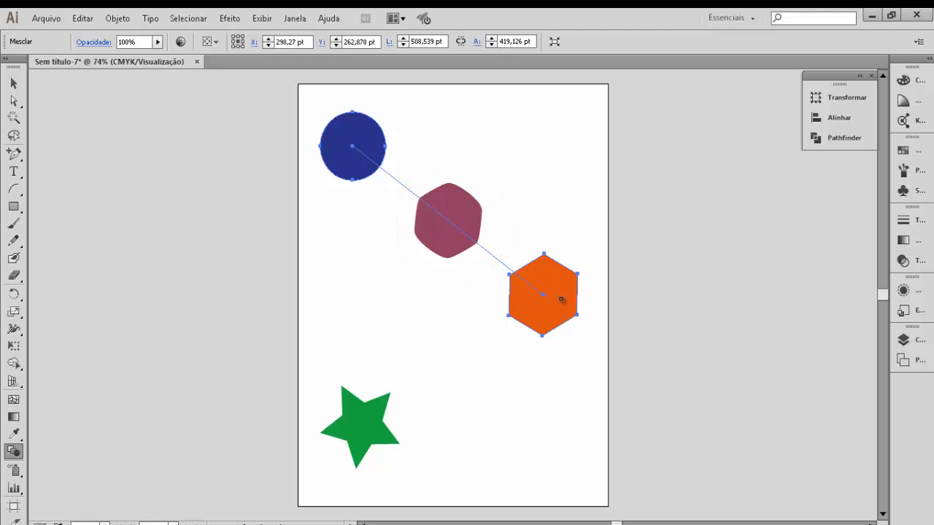
{"action": "left_click", "coordinate": [363, 429]}
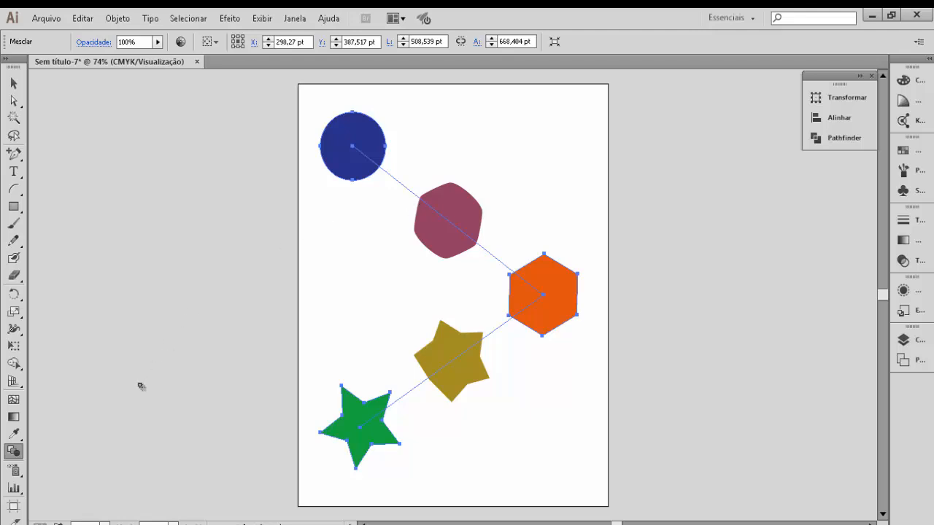
- Open the blend options for the selected blend, set Etapas especificadas to 12 and turn on the preview
{"action": "left_click", "coordinate": [15, 87]}
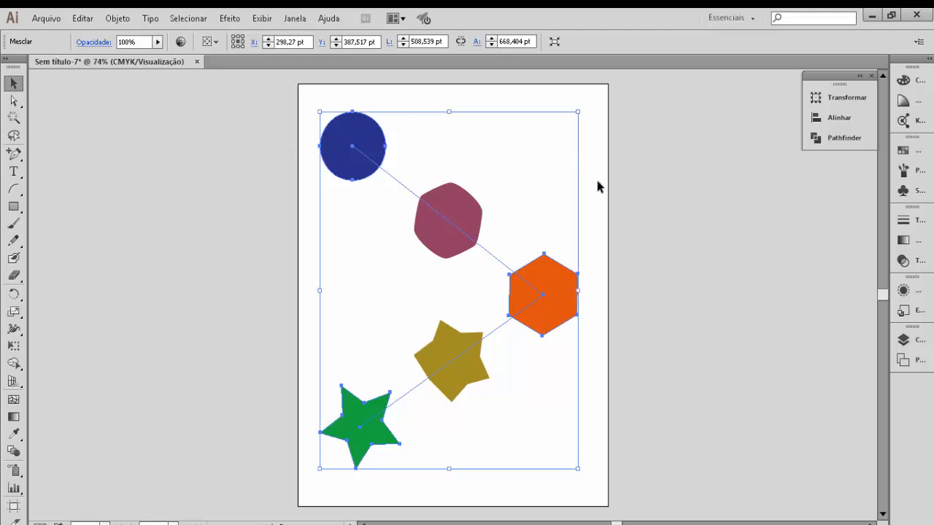
{"action": "double_click", "coordinate": [14, 453]}
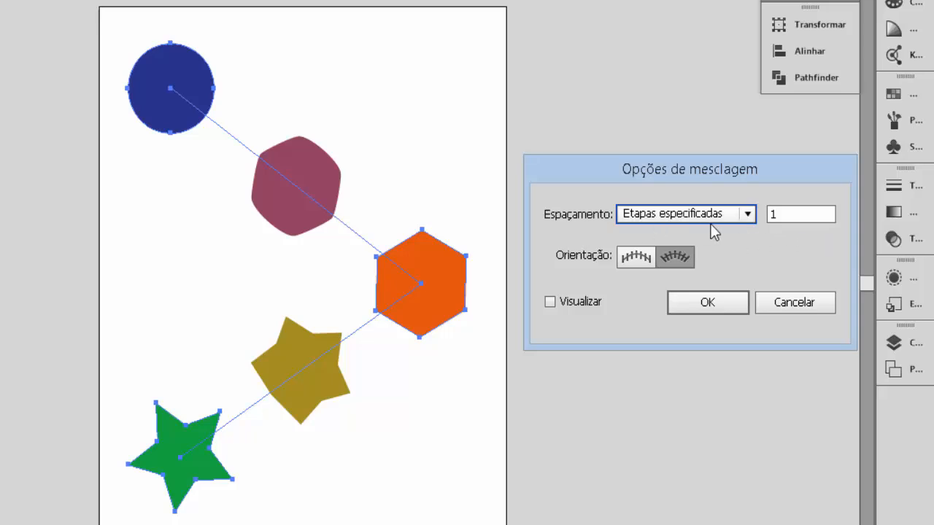
{"action": "left_click", "coordinate": [778, 214]}
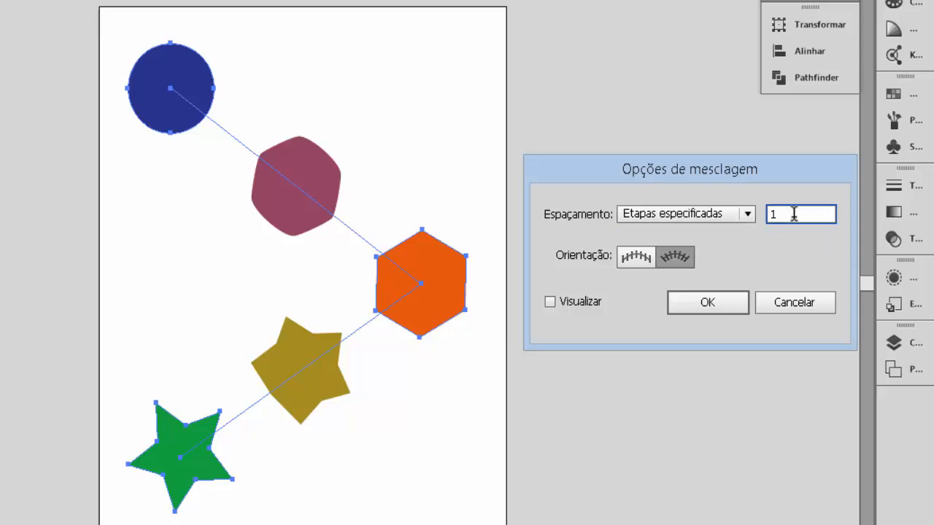
{"action": "left_click_drag", "start_coordinate": [781, 214], "coordinate": [763, 220]}
{"action": "type", "text": "12"}
{"action": "key", "text": "Tab"}
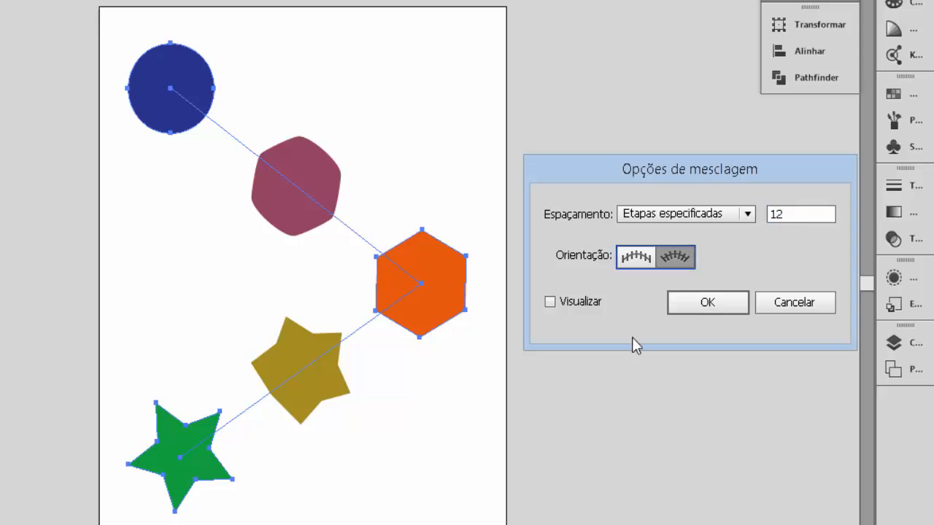
{"action": "left_click", "coordinate": [551, 302]}
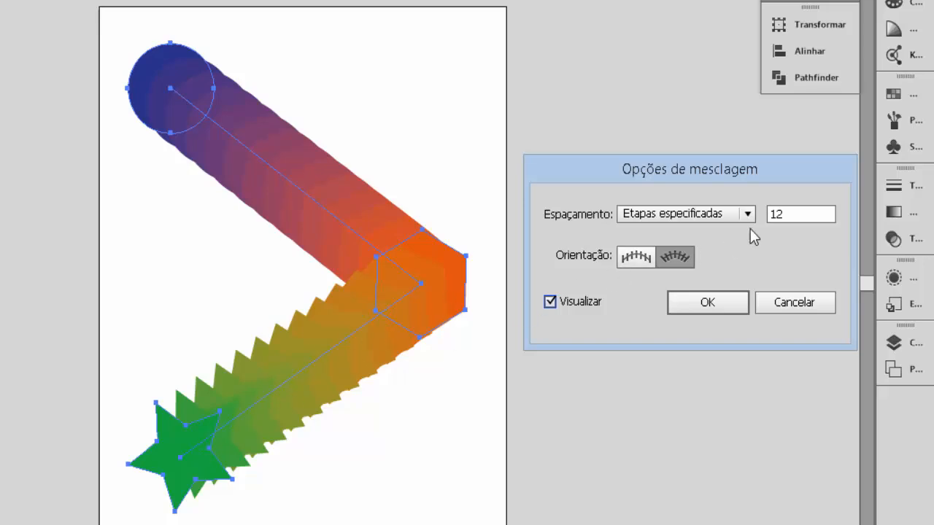
- Try 4 specified steps for the blend's spacing
{"action": "left_click", "coordinate": [790, 214]}
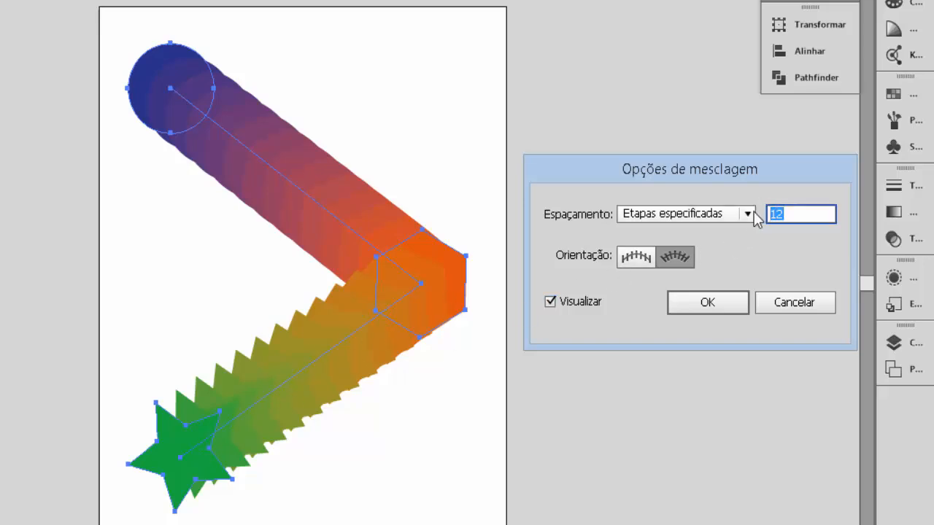
{"action": "type", "text": "4"}
{"action": "key", "text": "Tab"}
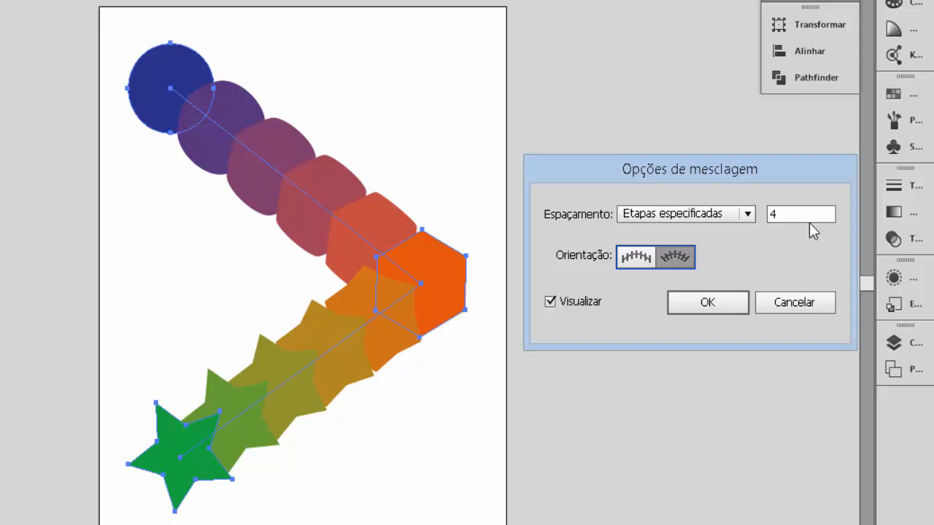
- Set the blend to 3 specified steps, compare both orientations and apply it with the shapes aligned to the path
{"action": "double_click", "coordinate": [772, 214]}
{"action": "type", "text": "3"}
{"action": "key", "text": "Tab"}
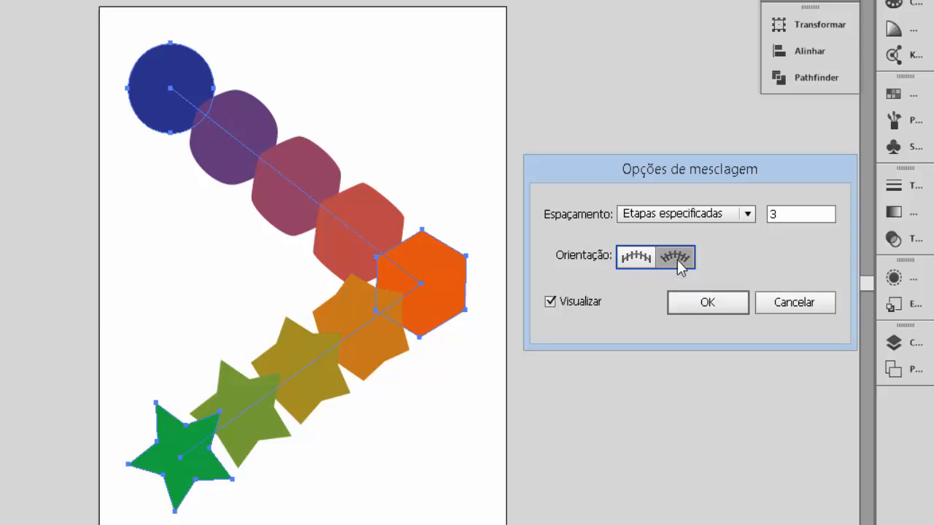
{"action": "left_click", "coordinate": [626, 261]}
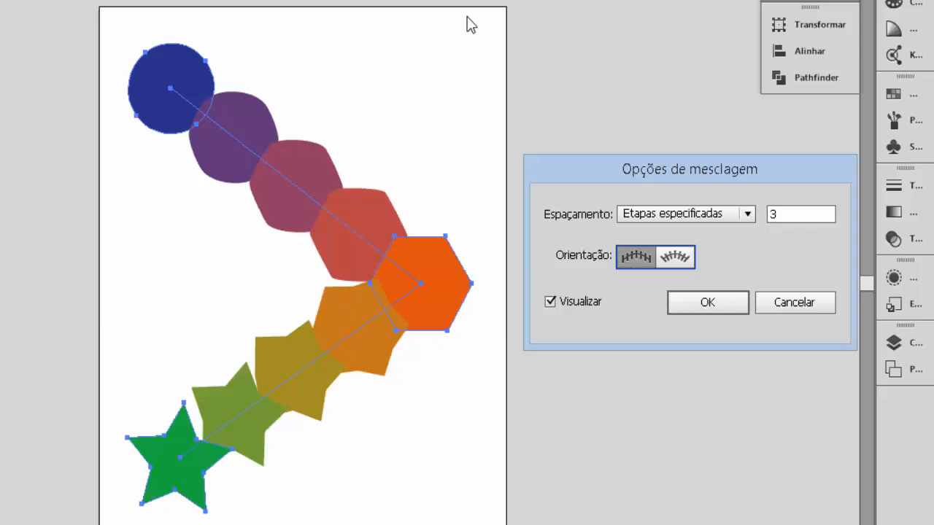
{"action": "left_click", "coordinate": [677, 257]}
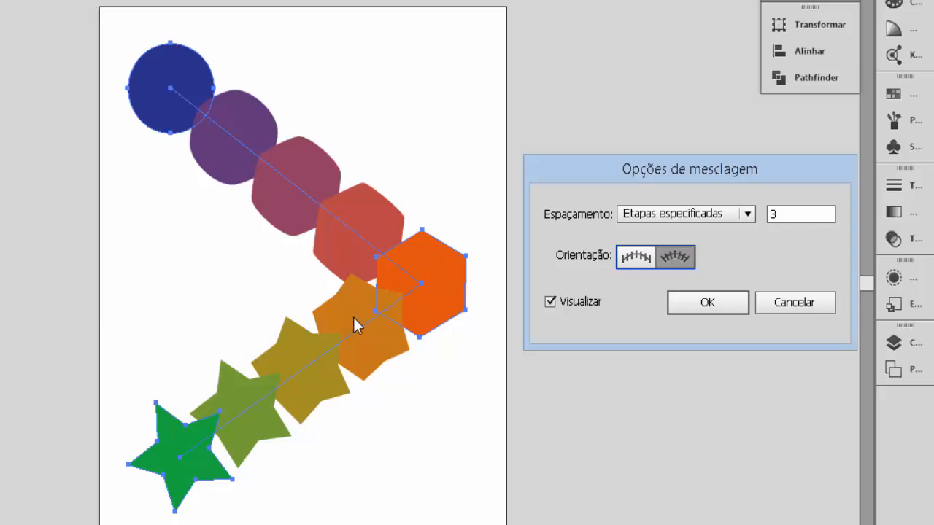
{"action": "left_click", "coordinate": [704, 305]}
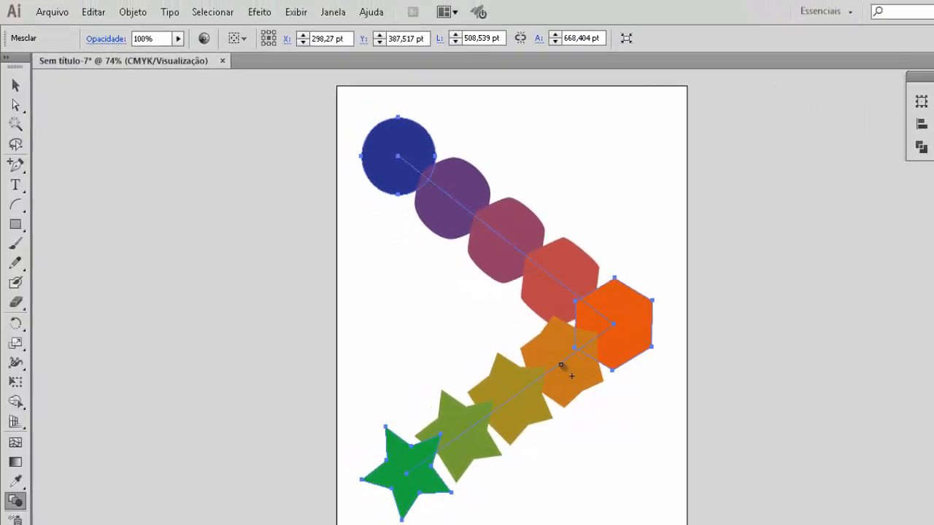
- Move the blend spine's anchor at the hexagon to about X 474, Y 349 pt and make it a smooth curve with an extended lower handle
{"action": "left_click", "coordinate": [25, 111]}
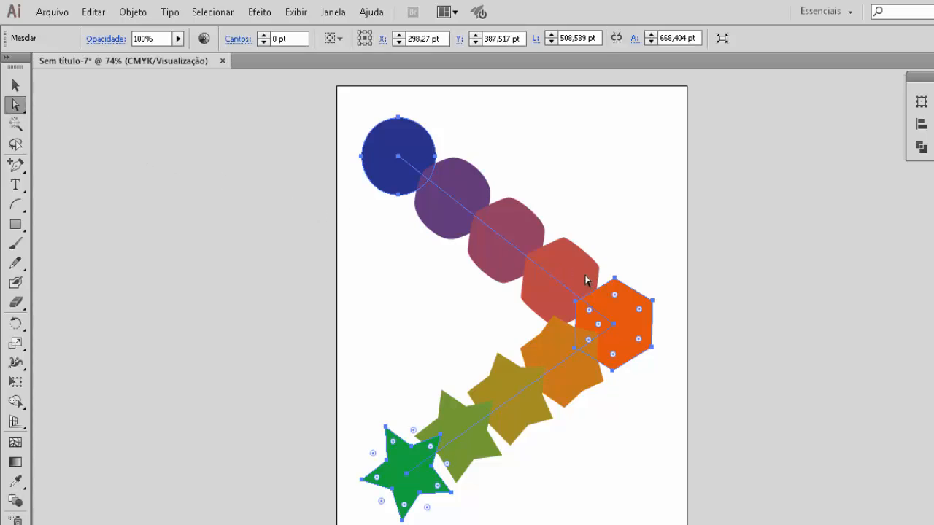
{"action": "left_click", "coordinate": [615, 327]}
{"action": "left_click_drag", "start_coordinate": [615, 327], "coordinate": [609, 302]}
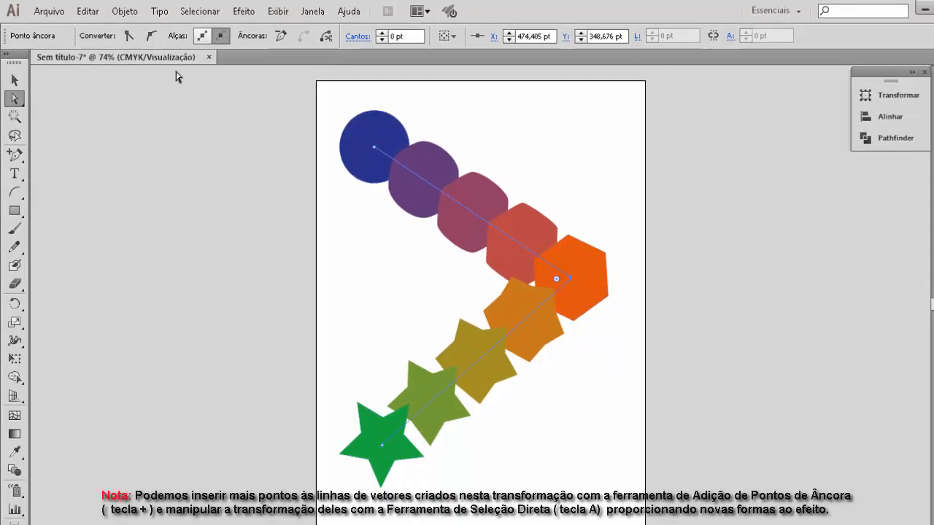
{"action": "left_click", "coordinate": [151, 39]}
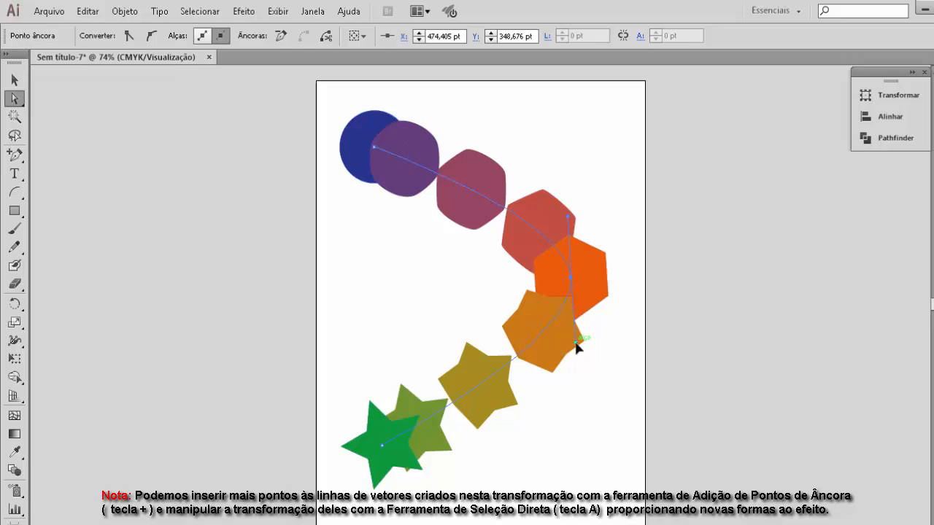
{"action": "left_click_drag", "start_coordinate": [576, 343], "coordinate": [610, 423]}
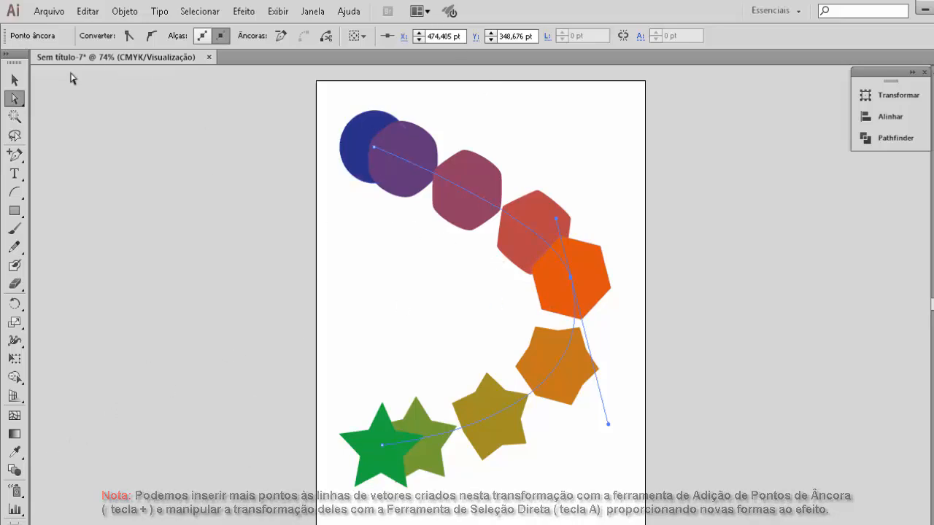
- Select the whole curved blend and set its spacing to 6 specified steps
{"action": "key", "text": "v"}
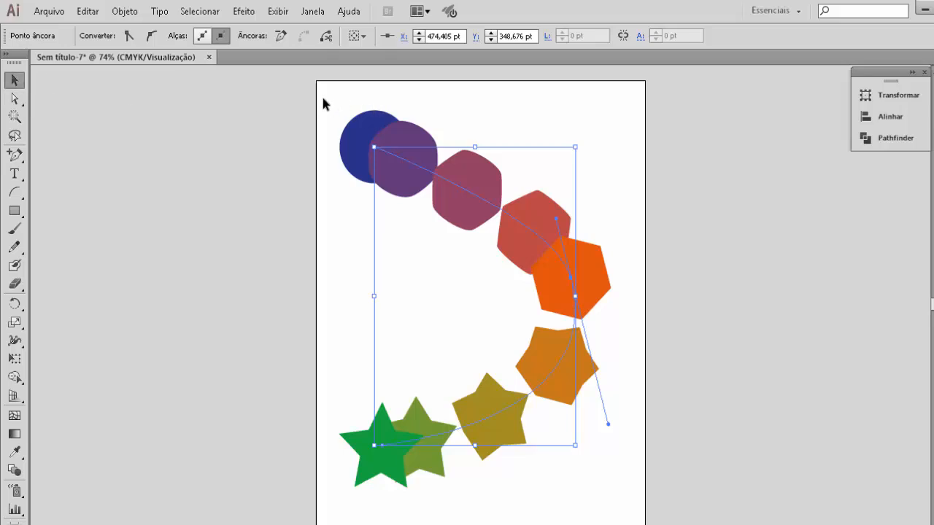
{"action": "left_click_drag", "start_coordinate": [324, 103], "coordinate": [647, 472]}
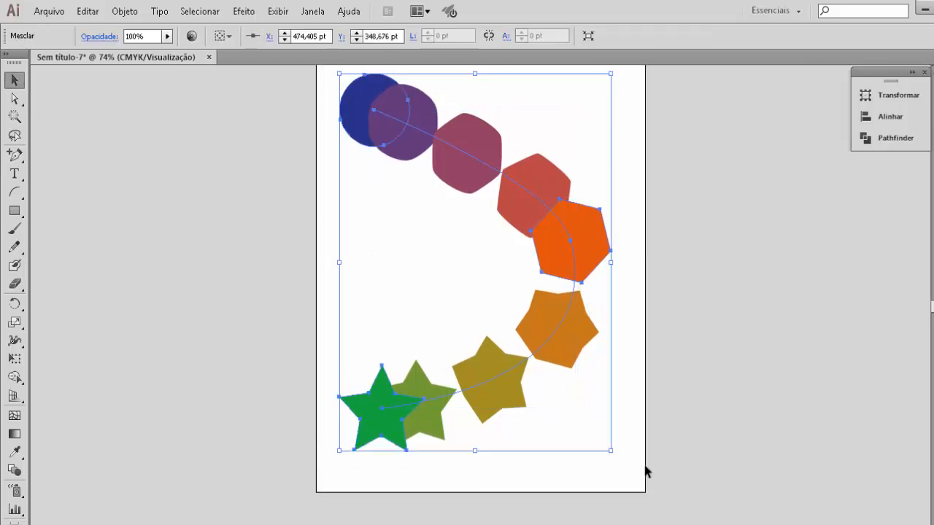
{"action": "double_click", "coordinate": [14, 472]}
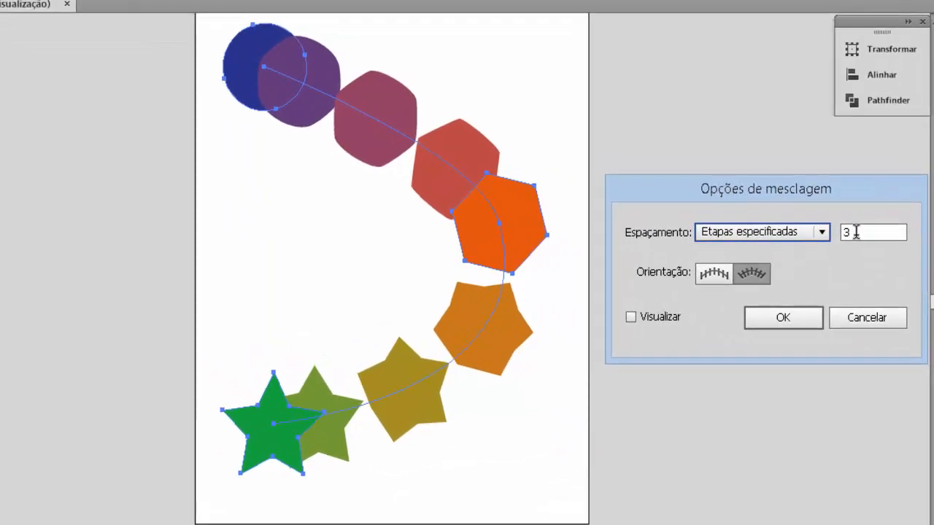
{"action": "left_click_drag", "start_coordinate": [856, 232], "coordinate": [844, 231]}
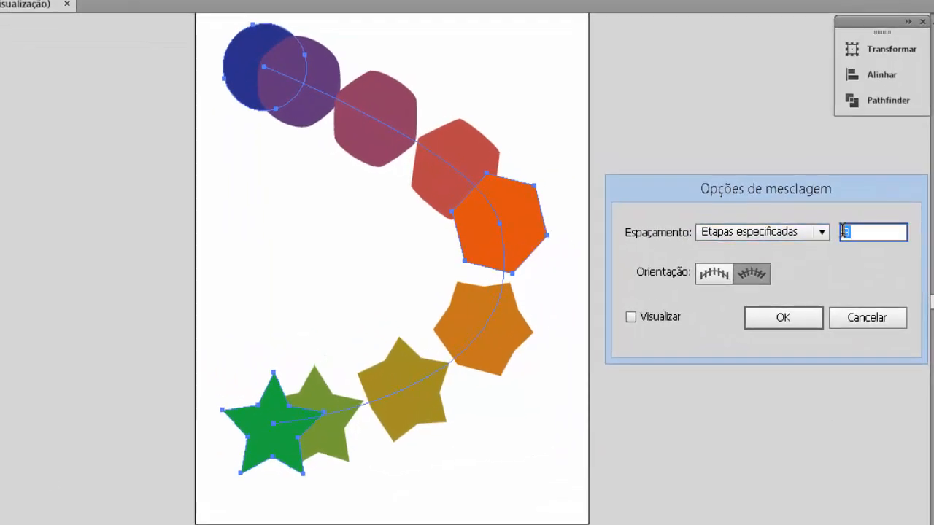
{"action": "type", "text": "6"}
{"action": "left_click", "coordinate": [799, 317]}
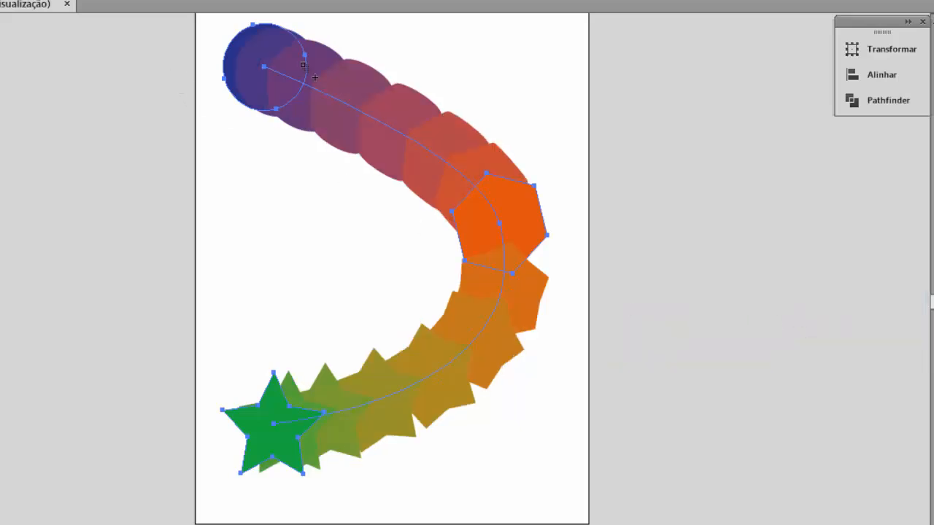
- Reopen the blend options, change the spacing to Distância especificada and turn on the preview
{"action": "key", "text": "Return"}
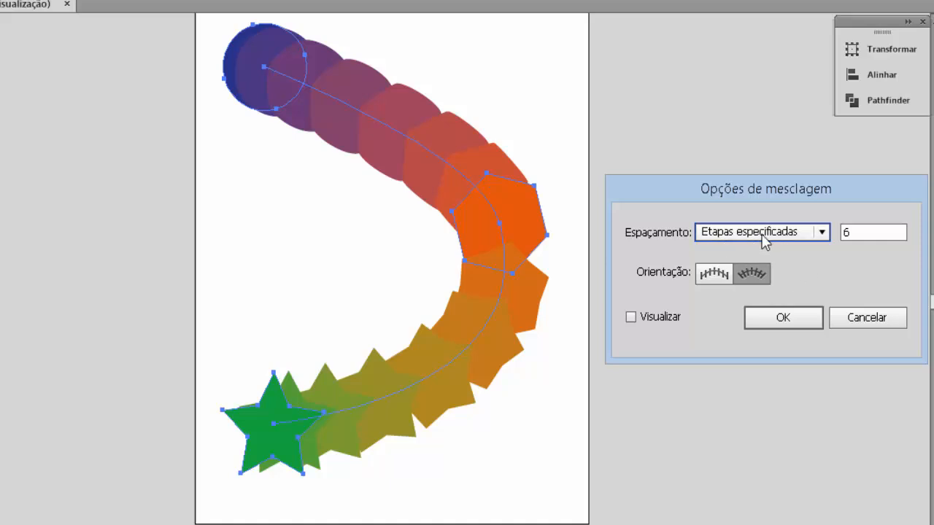
{"action": "left_click", "coordinate": [822, 233]}
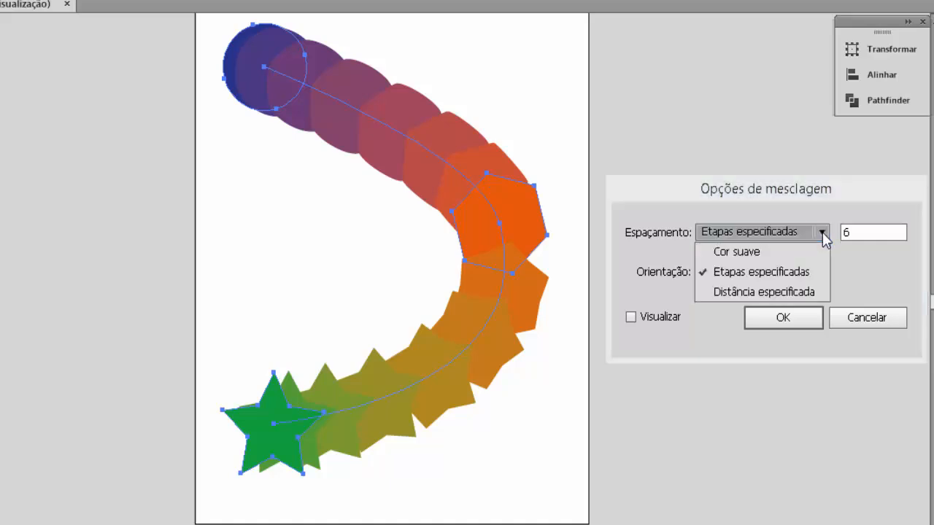
{"action": "left_click", "coordinate": [742, 292]}
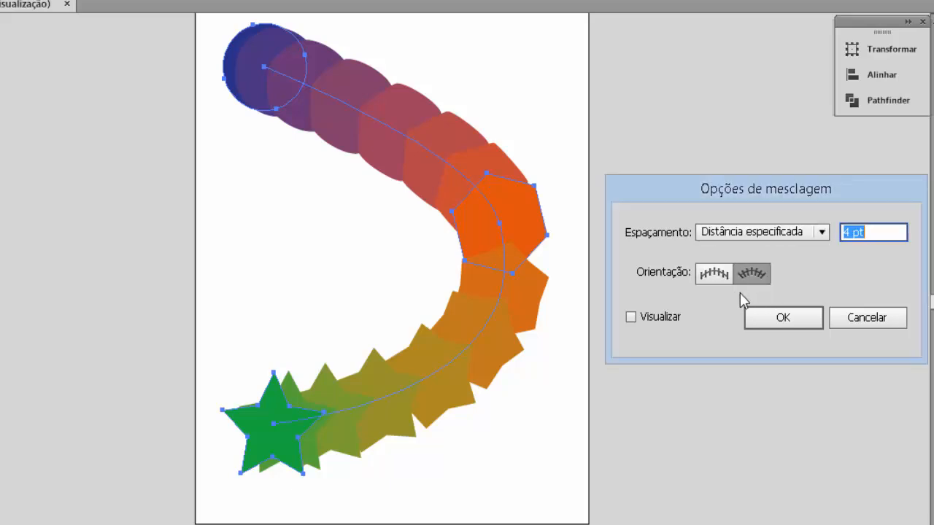
{"action": "left_click", "coordinate": [630, 318]}
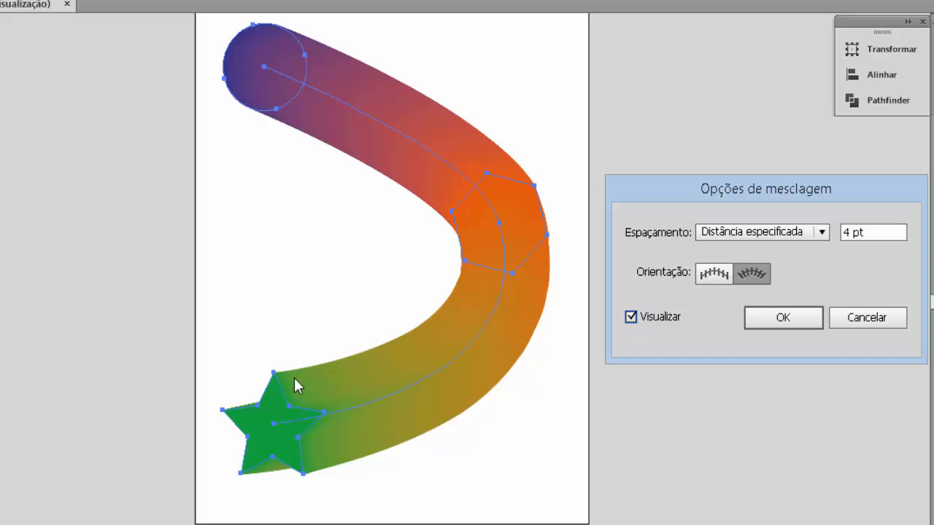
- Try specified distances of 35 pt and 70 pt between the blend's shapes
{"action": "double_click", "coordinate": [851, 232]}
{"action": "type", "text": "35"}
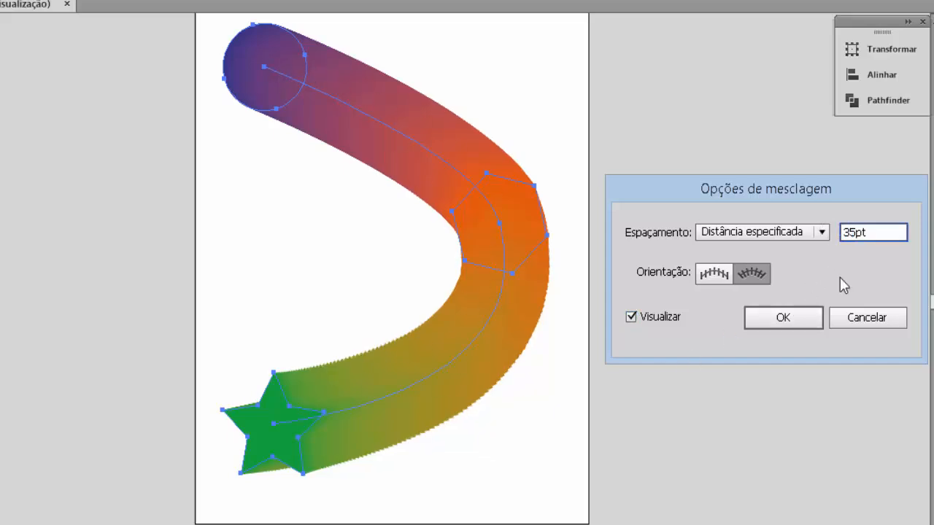
{"action": "key", "text": "Tab"}
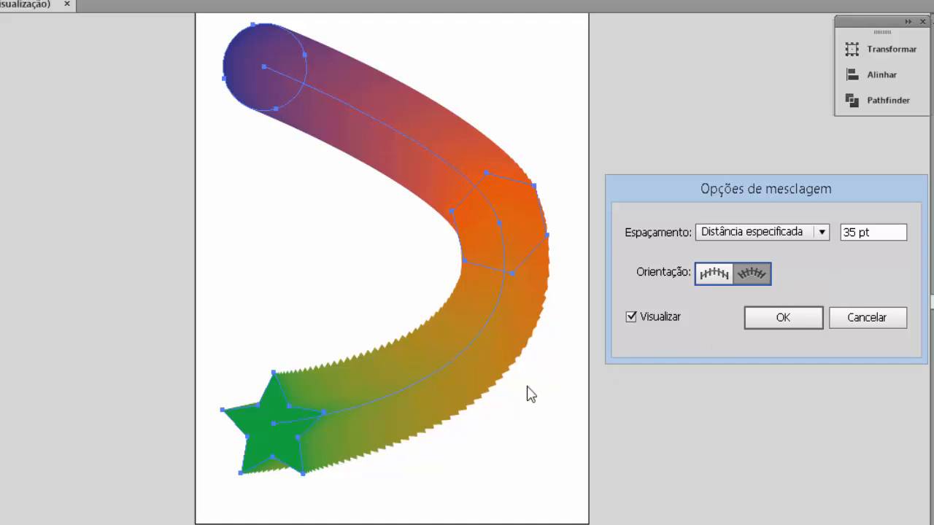
{"action": "double_click", "coordinate": [851, 232]}
{"action": "type", "text": "70"}
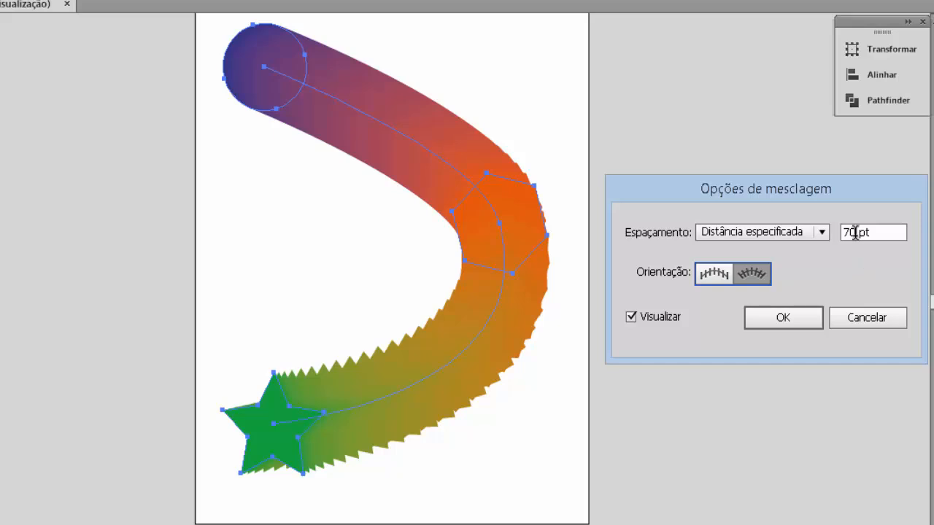
- Set the specified distance to 4 pt, switch the blend's spacing to Cor suave and apply it
{"action": "double_click", "coordinate": [851, 232]}
{"action": "type", "text": "4"}
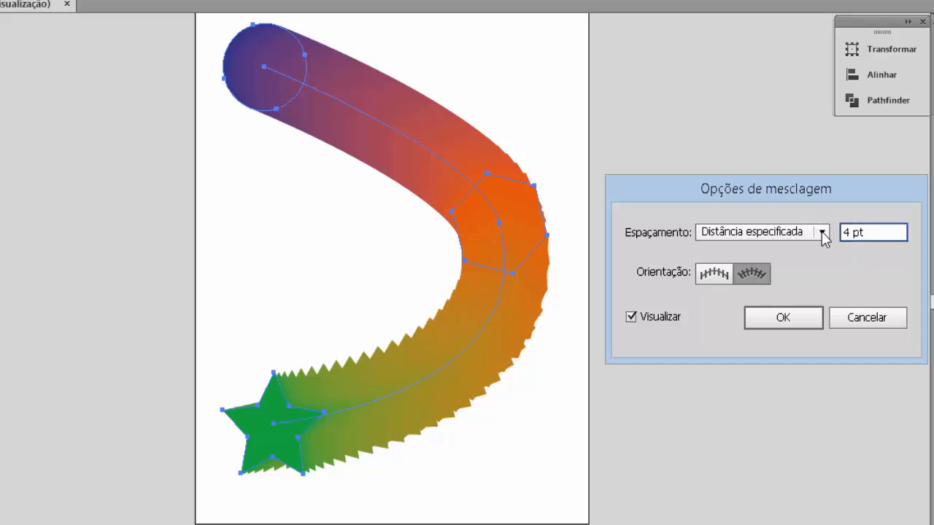
{"action": "key", "text": "Tab"}
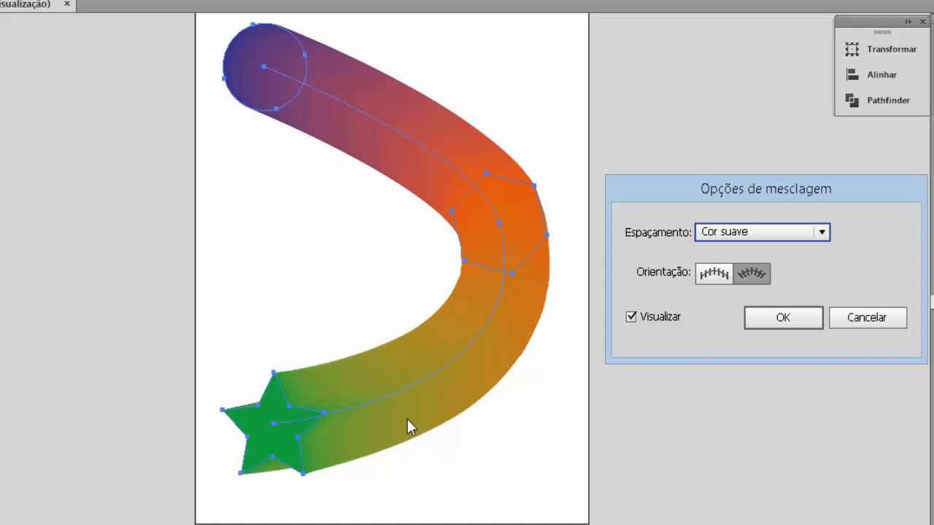
{"action": "key", "text": "Return"}
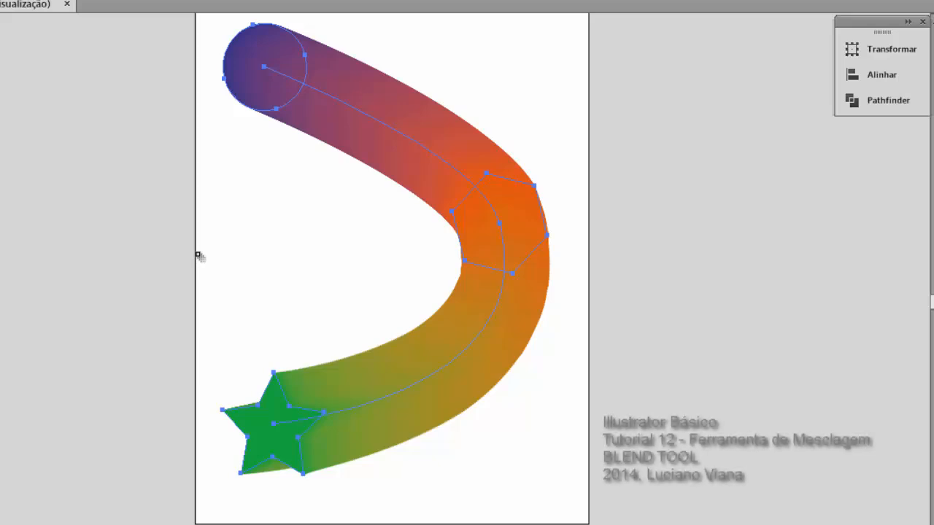